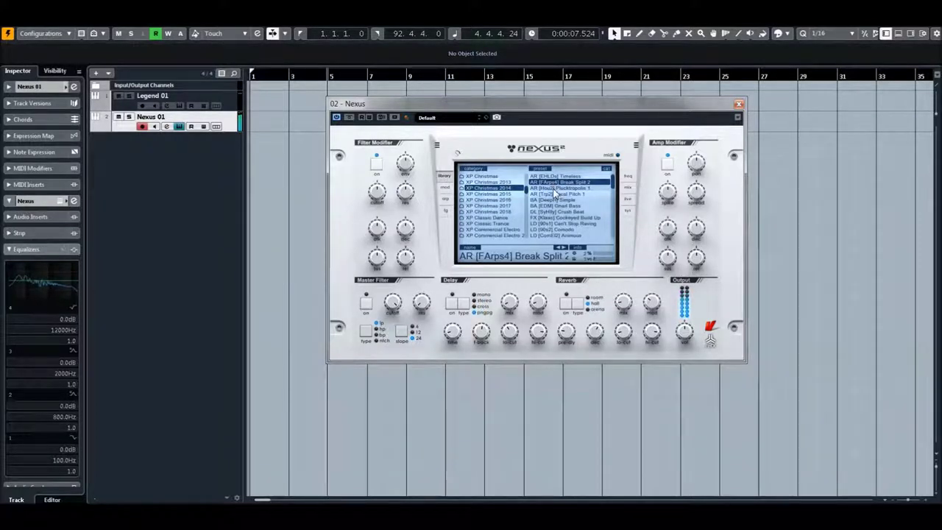
Step: Audition the arpeggio presets AR [Hou2] Plucktropolis 1 and AR [Trp2] Vocal Pitch 1 from the XP Christmas 2014 category
left_click(554, 188)
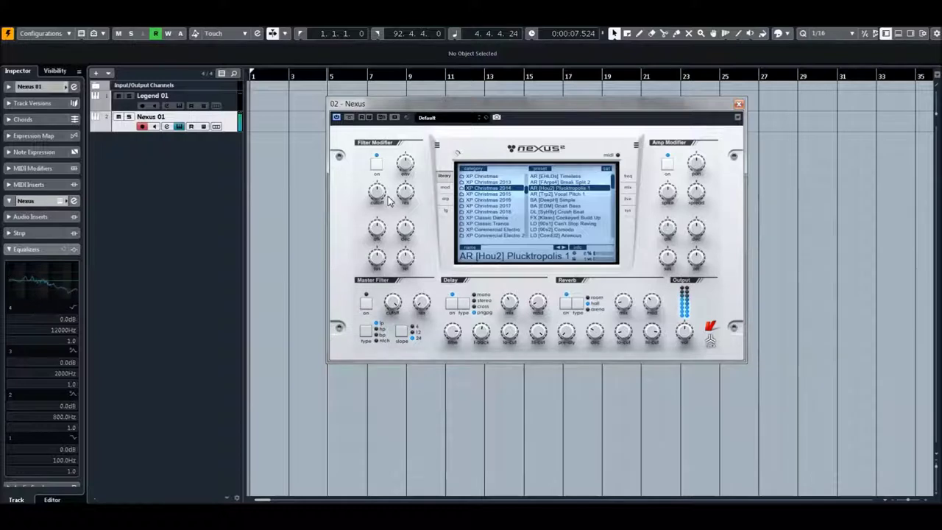
right_click(551, 200)
key("Escape")
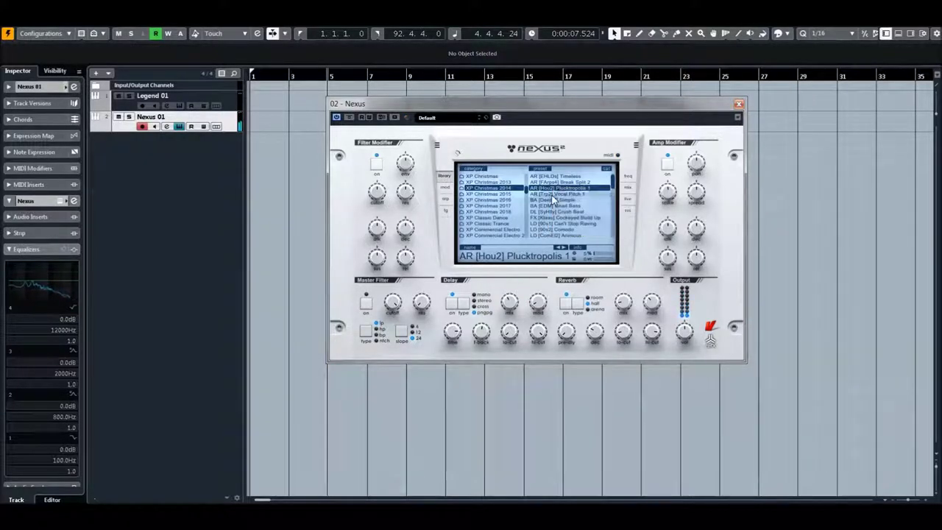
left_click(552, 195)
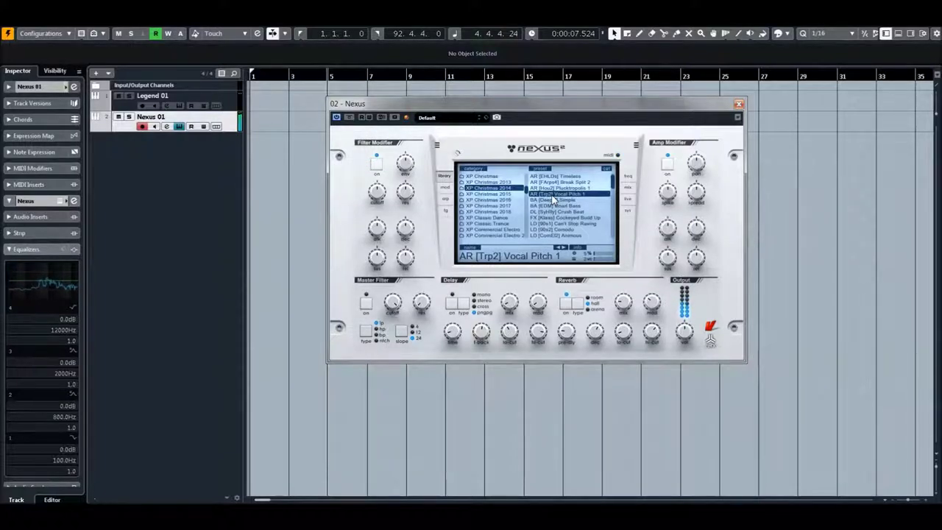
Step: Audition the presets BA [DeepH] Simple, BA [EDM] Gnarl Bass, DL [SyHlly] Crush Beat and FX [Klaas] Cockeyed Build Up
left_click(554, 201)
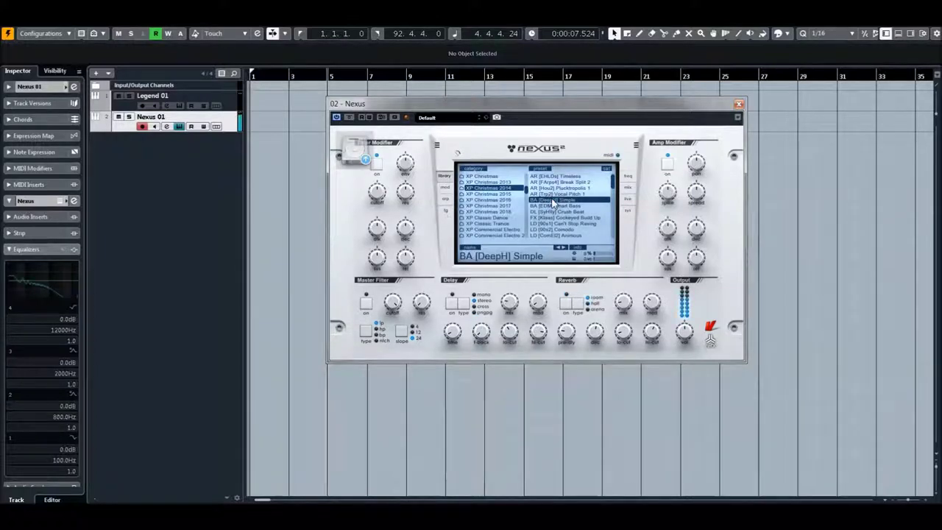
left_click(553, 208)
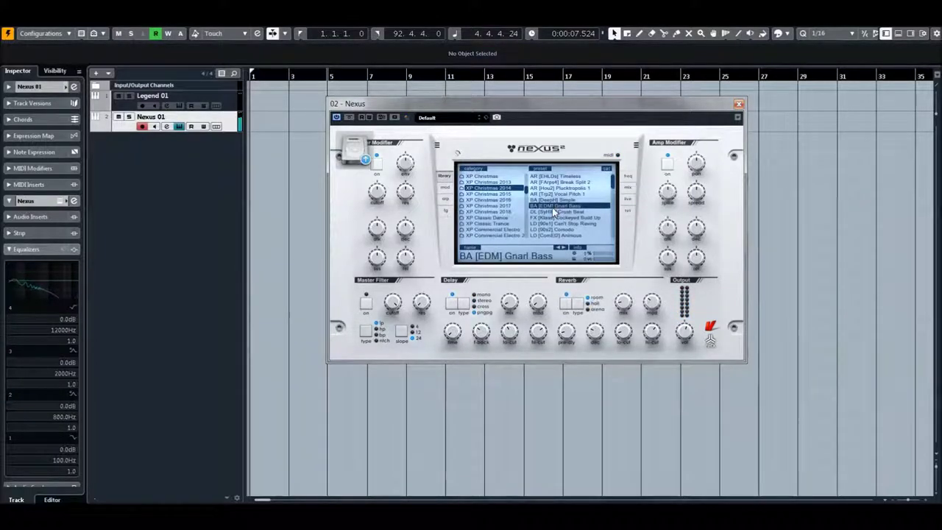
left_click(552, 212)
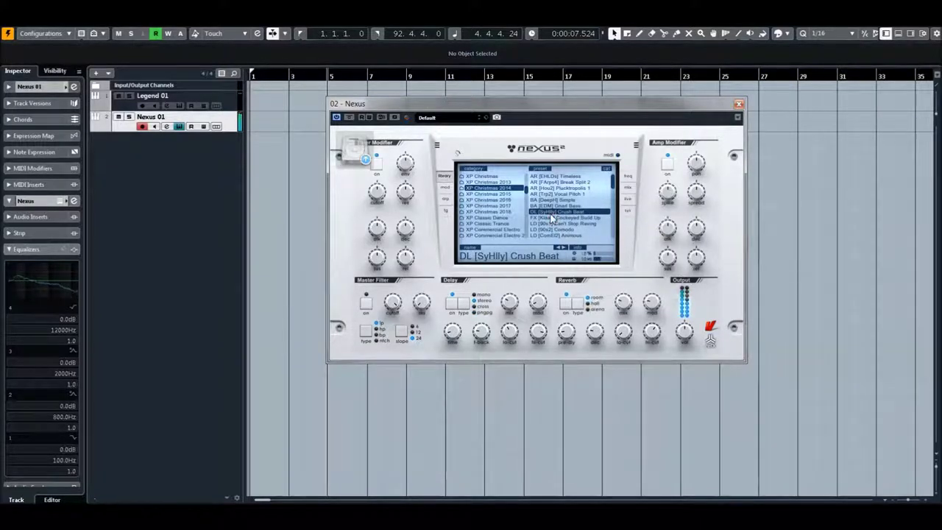
scroll(555, 206, "down", 3)
left_click(556, 189)
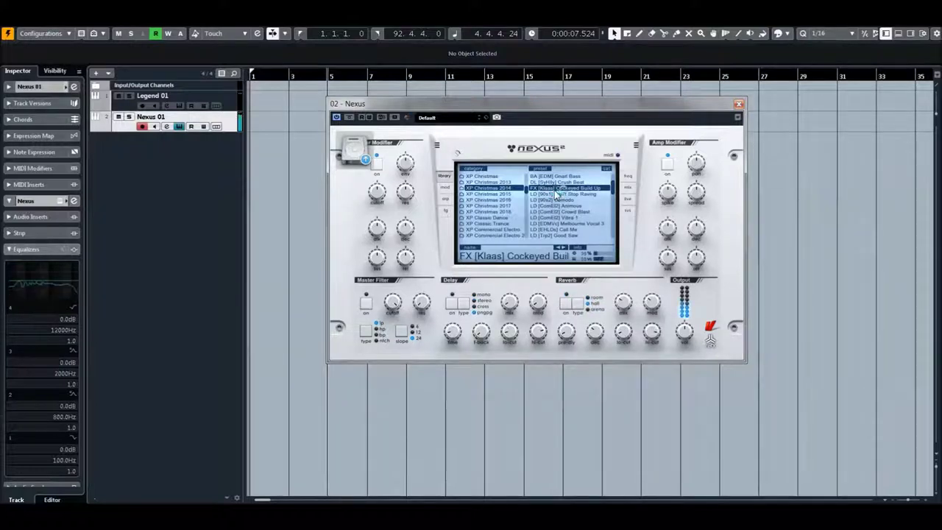
Step: Audition the lead presets LD [90s1] Can't Stop Raving, LD [90s2] Comodo, LD [ComEl2] Animous and LD [ComEl2] Crowd Blast
left_click(557, 195)
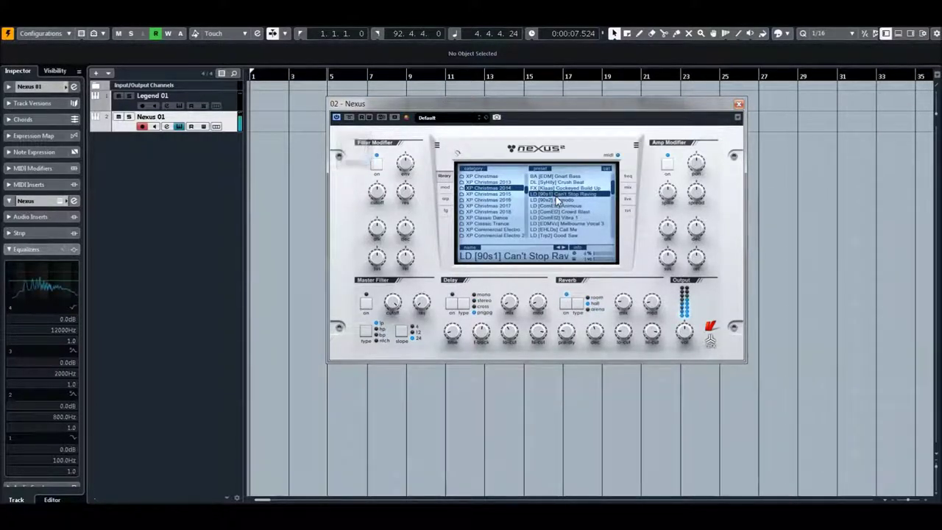
left_click(550, 200)
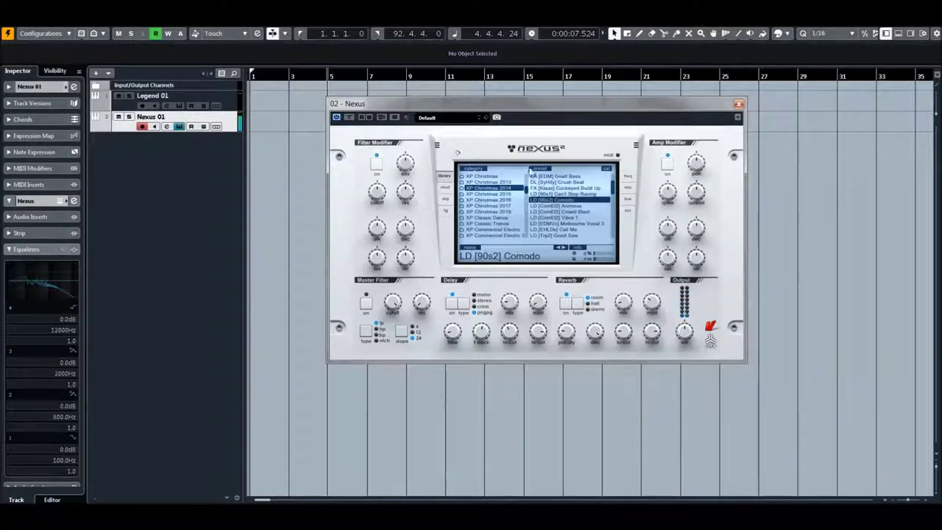
left_click(546, 207)
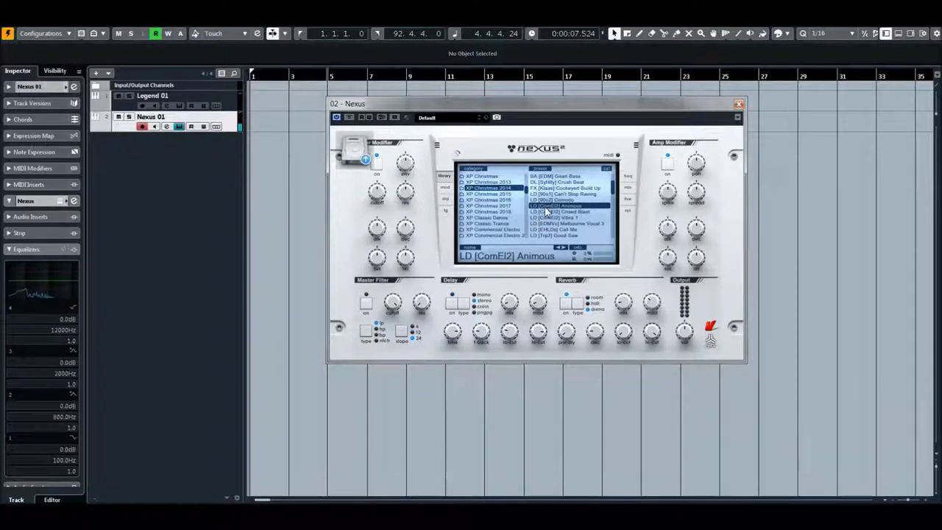
left_click(546, 211)
scroll(555, 206, "down", 1)
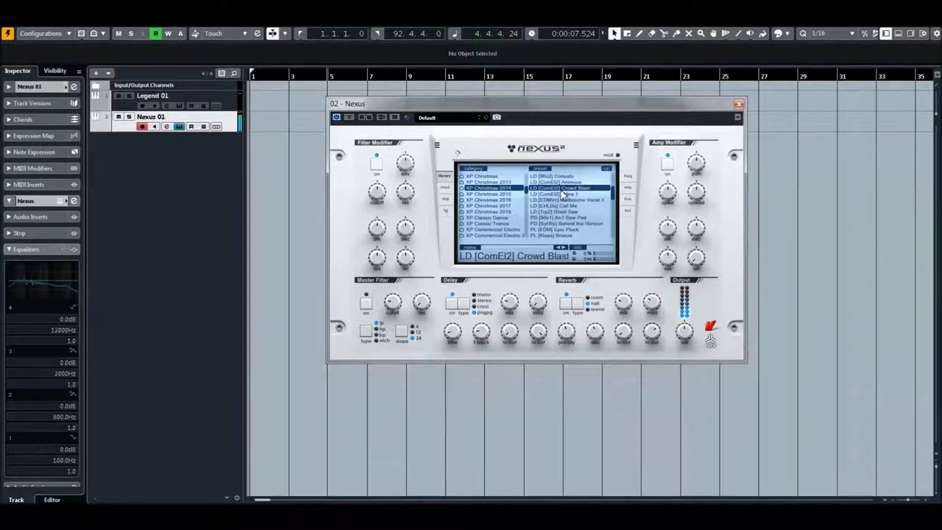
Step: Load the lead preset LD [ComEl2] Vibra 1 and add it to the SLG favorites
left_click(563, 194)
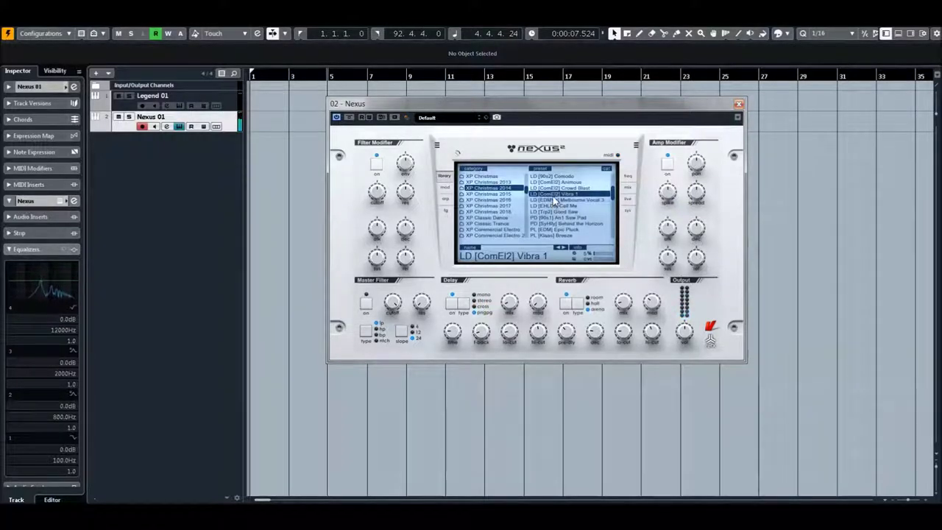
right_click(554, 197)
left_click(582, 234)
Step: Audition the lead presets LD [EDMVc] Melbourne Vocal 3, LD [EHLDs] Call Me and LD [Trp2] Good Saw
left_click(559, 201)
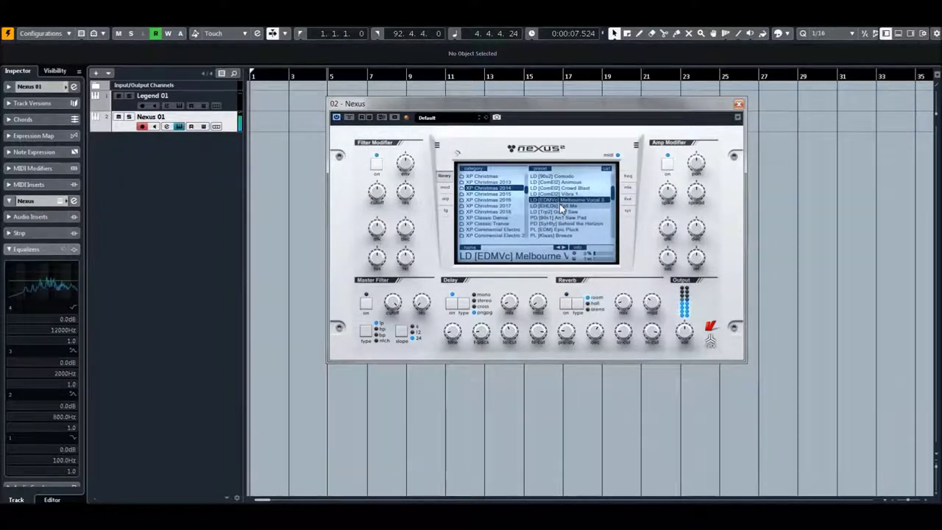
left_click(561, 207)
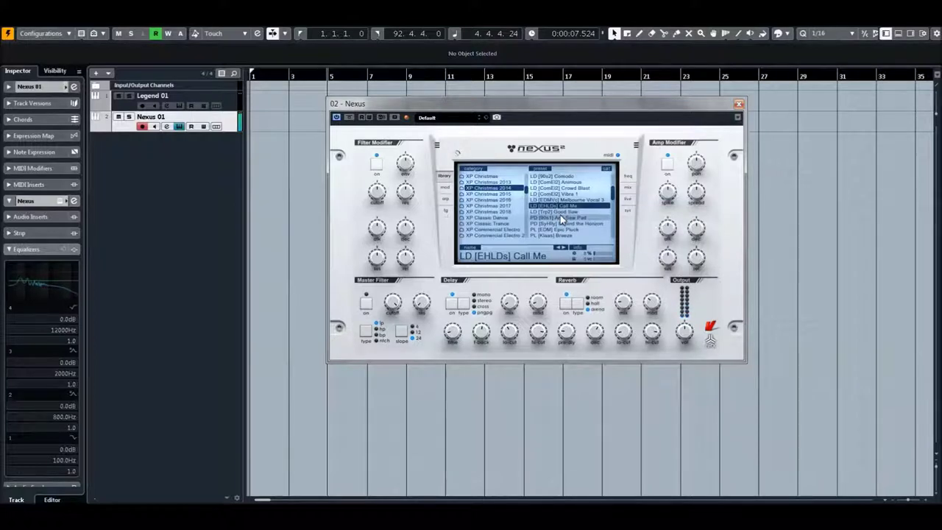
left_click(561, 214)
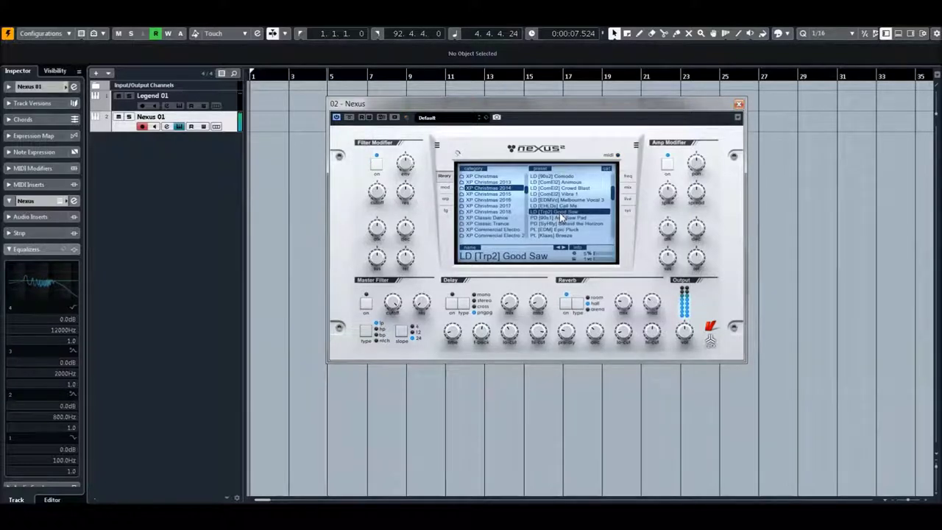
Step: Audition the pad presets PD [90s1] An1 Saw Pad and PD [SyHlly] Behind the Horizon
left_click(562, 218)
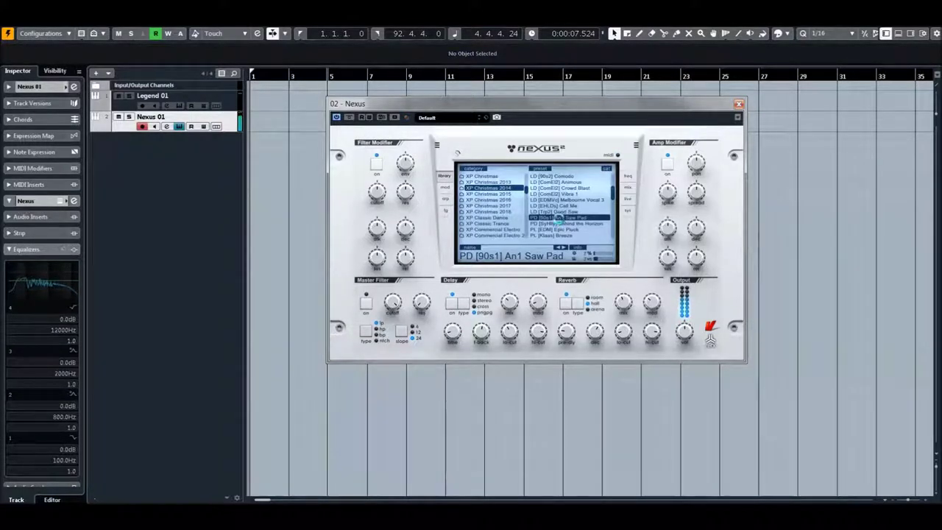
scroll(555, 209, "down", 3)
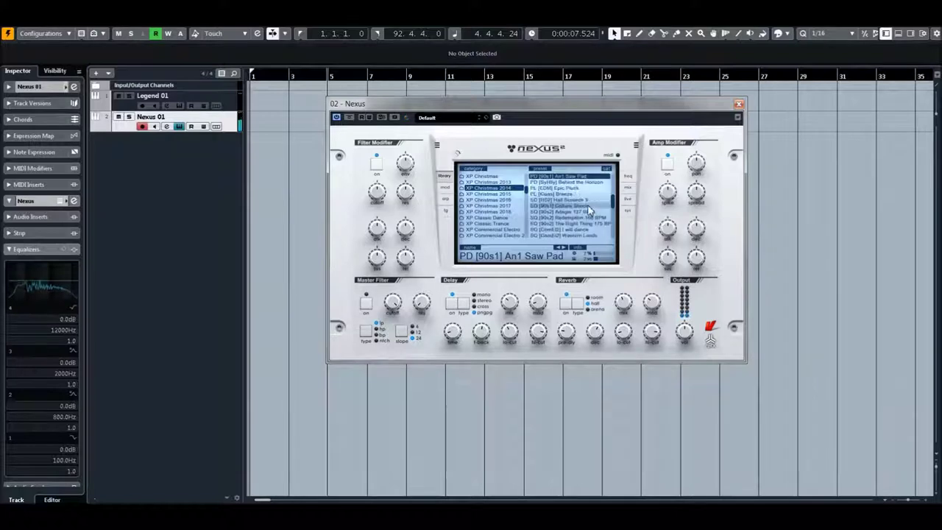
left_click(546, 183)
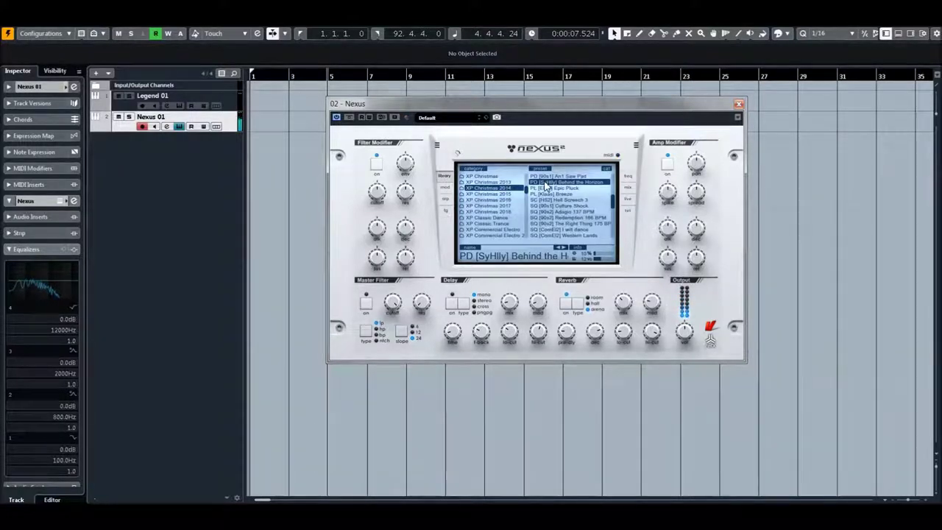
right_click(544, 185)
key("Escape")
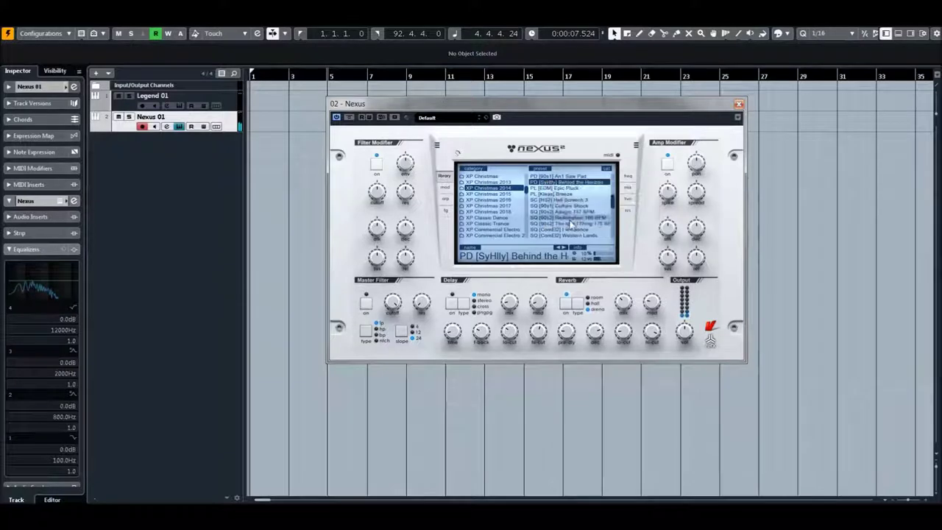
Step: Audition the presets PL [EDM] Epic Pluck, PL [Klaas] Breeze, SC [HS2] Hell Screech 3 and SQ [90s1] Culture Shock
left_click(546, 188)
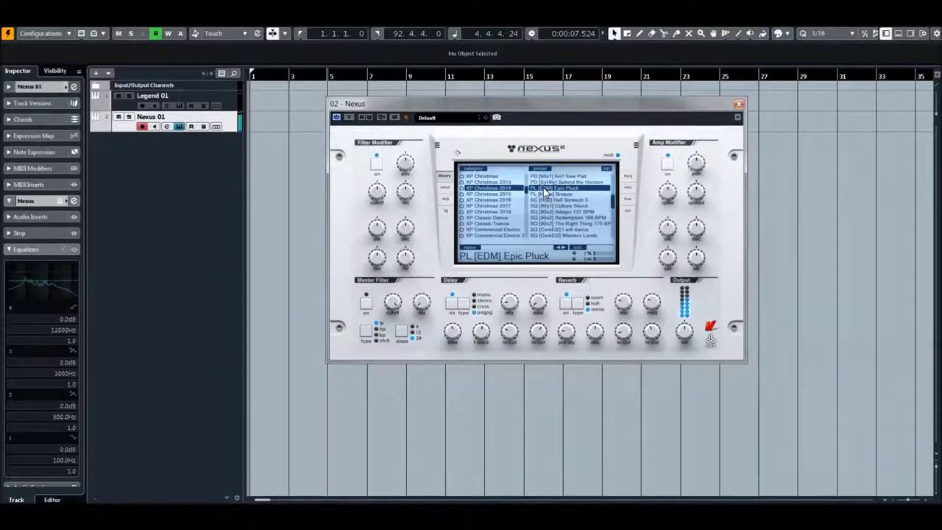
left_click(546, 194)
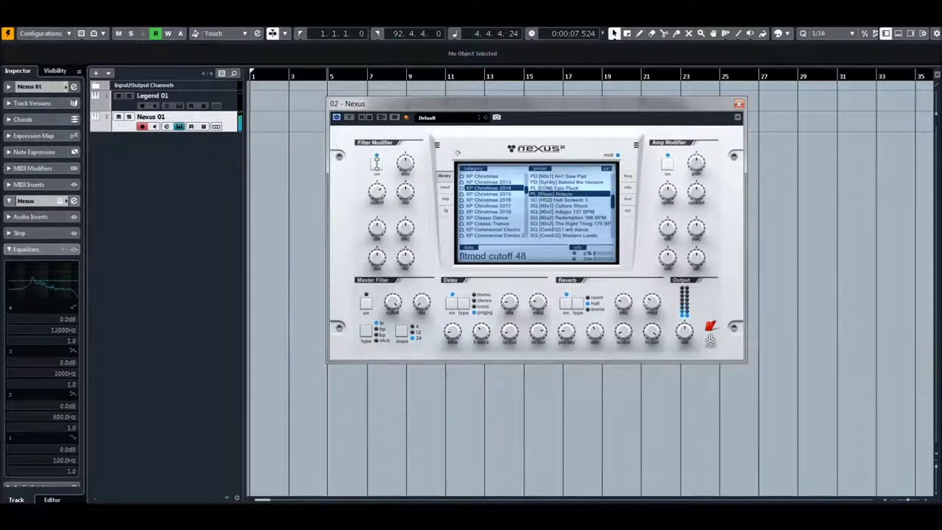
left_click(544, 199)
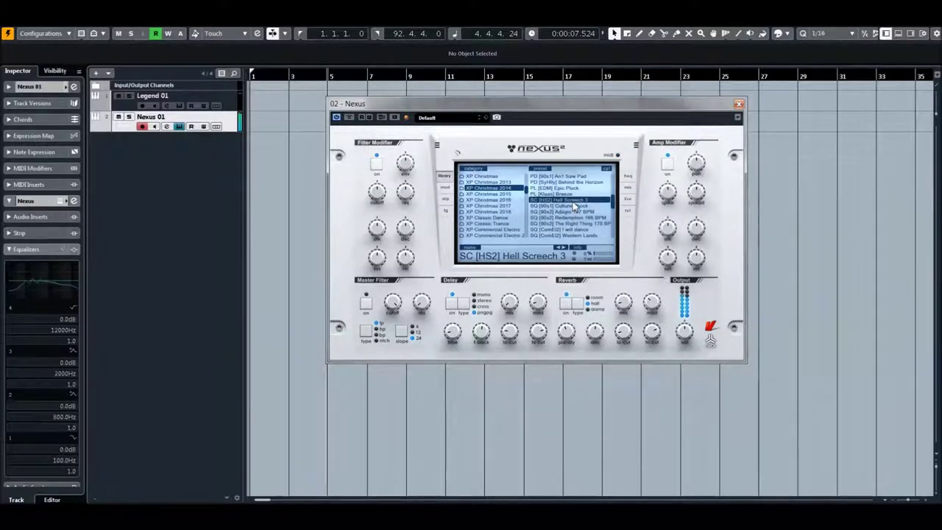
left_click(550, 206)
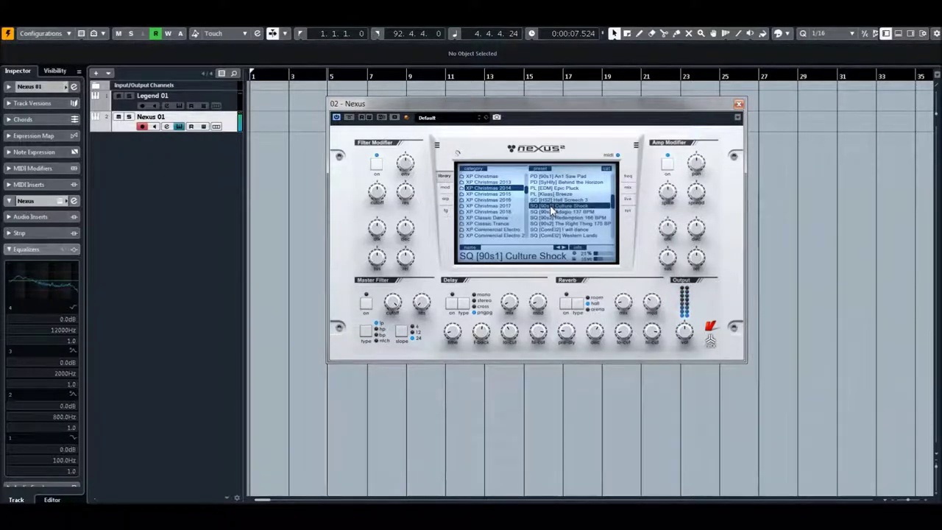
Step: Load the sequence preset SQ [90s2] Adagio 137 BPM and add it to the SLG favorites
left_click(552, 211)
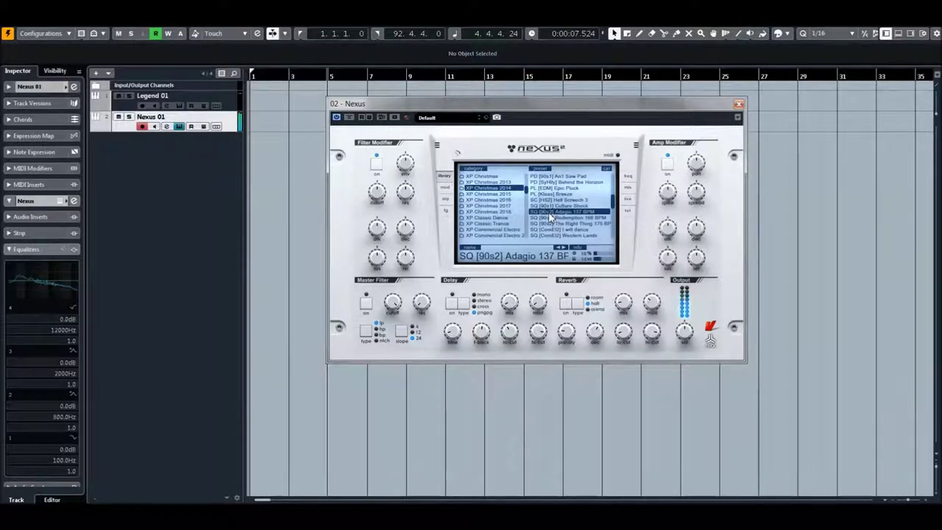
right_click(559, 212)
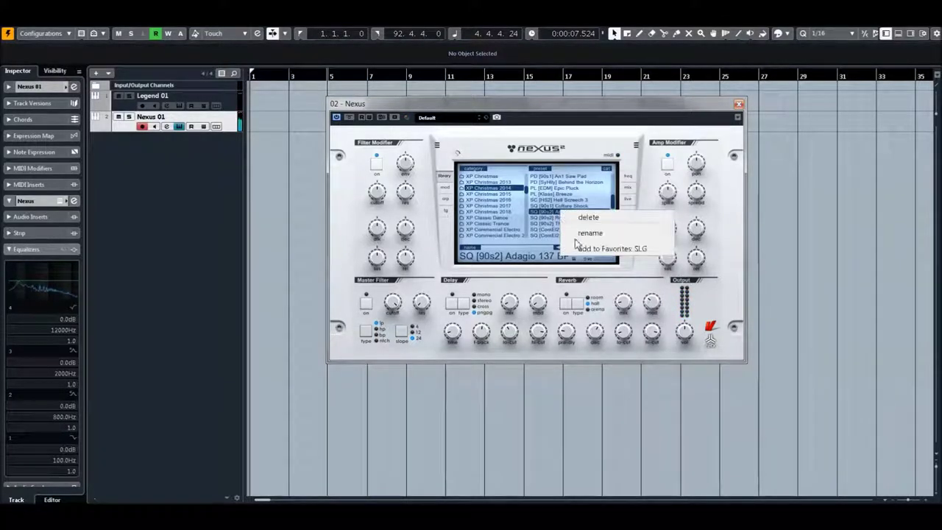
left_click(588, 248)
Step: Audition the SQ presets Redemption 166 BPM, The Right Thing 175 BPM, I will dance, Western Lands and Chill House 3
left_click(565, 218)
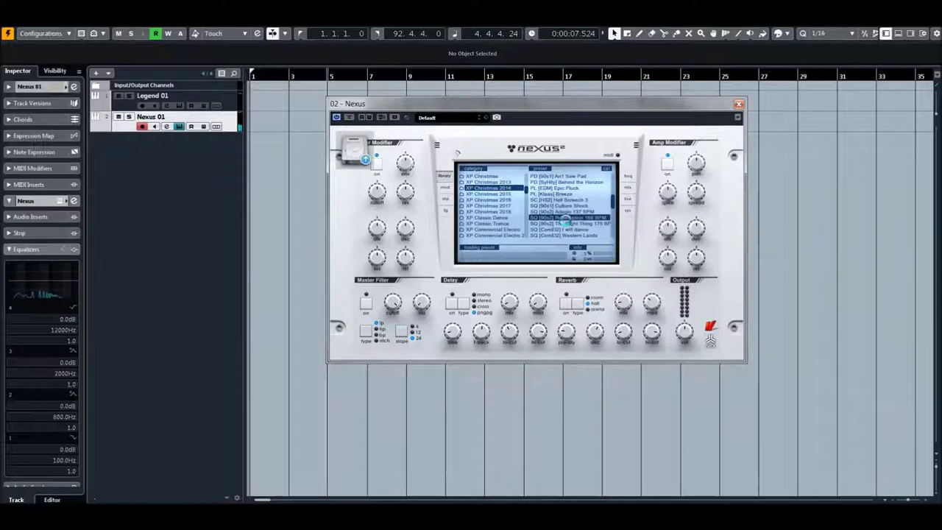
scroll(566, 211, "down", 2)
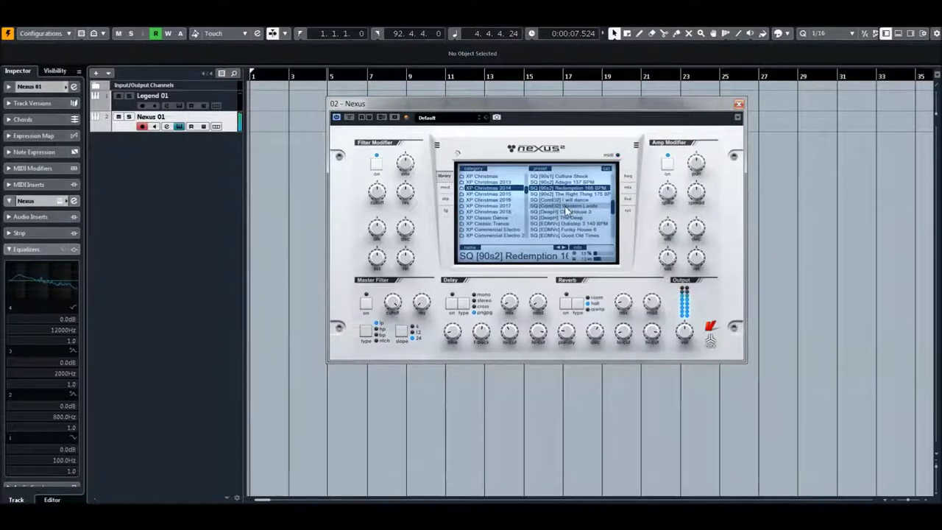
left_click(559, 194)
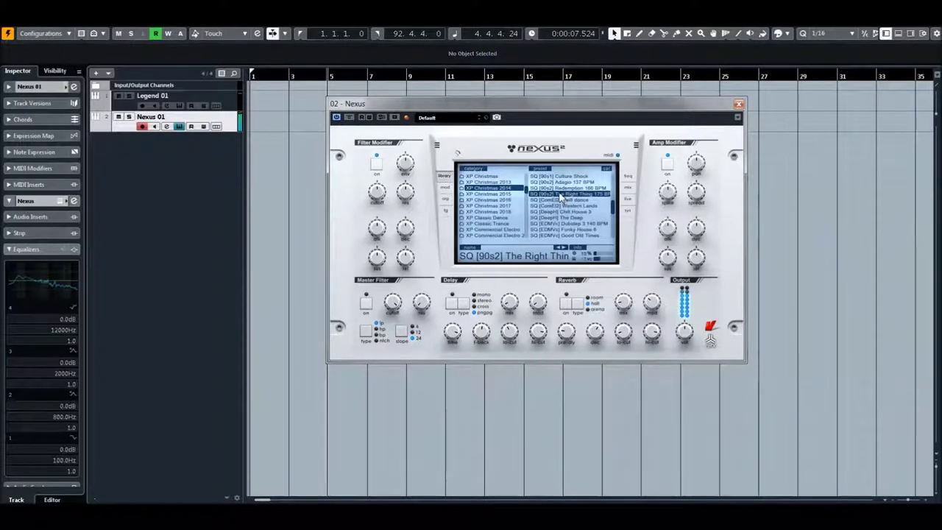
left_click(557, 200)
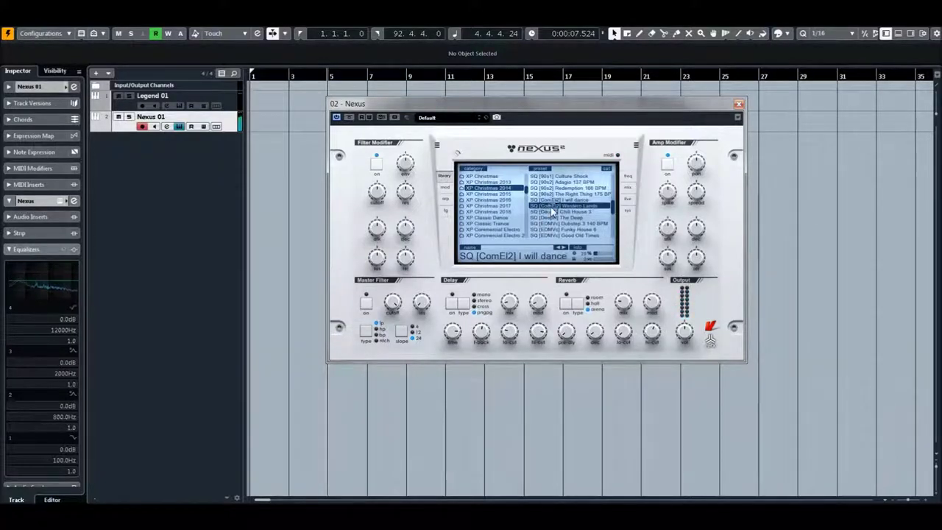
left_click(552, 206)
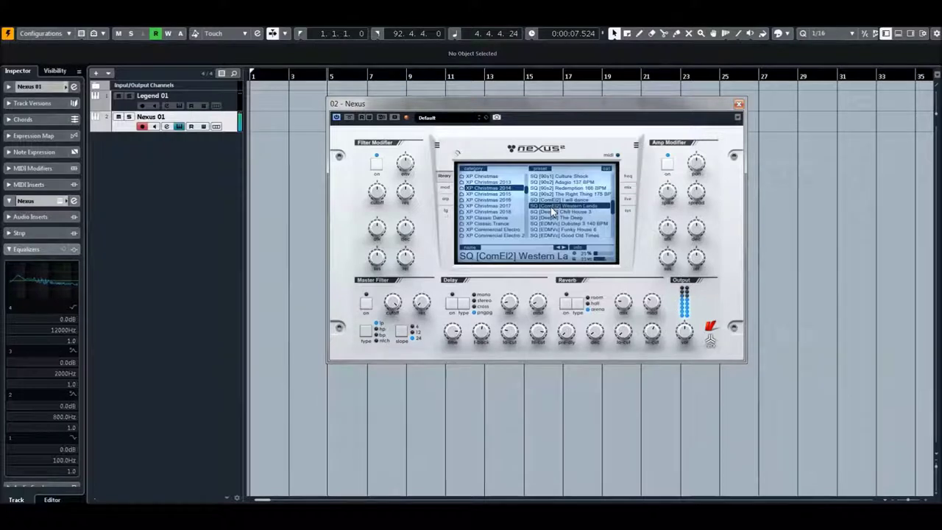
left_click(554, 212)
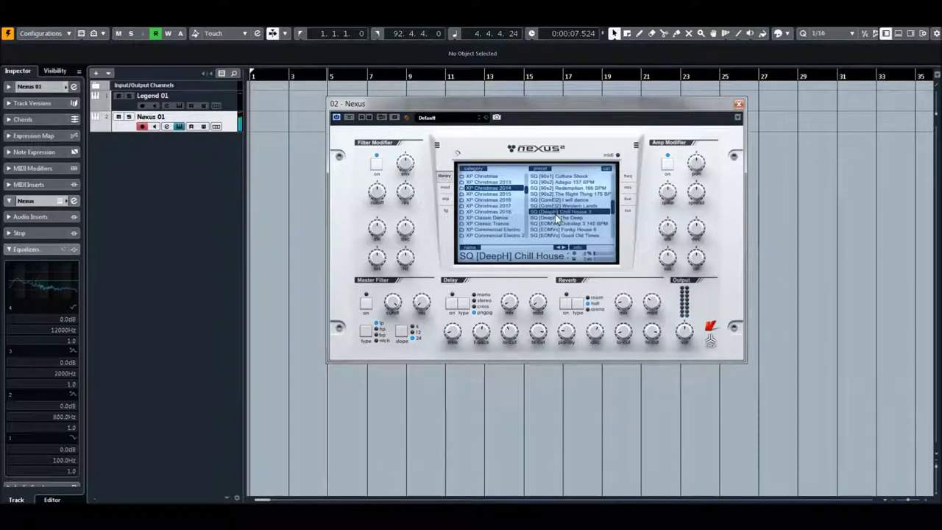
Step: Load SQ [DeepH] The Deep, try out its filter modifier cutoff, and add the preset to the SLG favorites
left_click(557, 218)
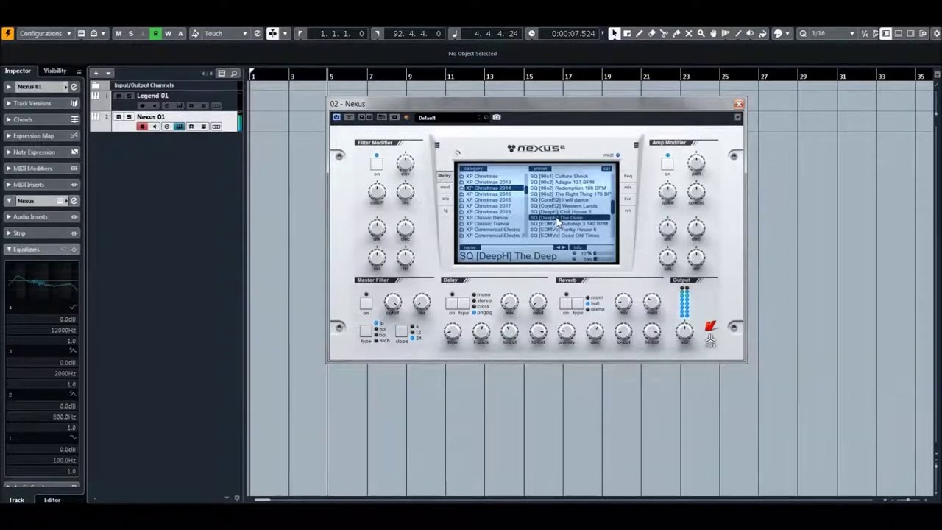
mouse_move(377, 190)
left_click_drag(376, 190, 395, 227)
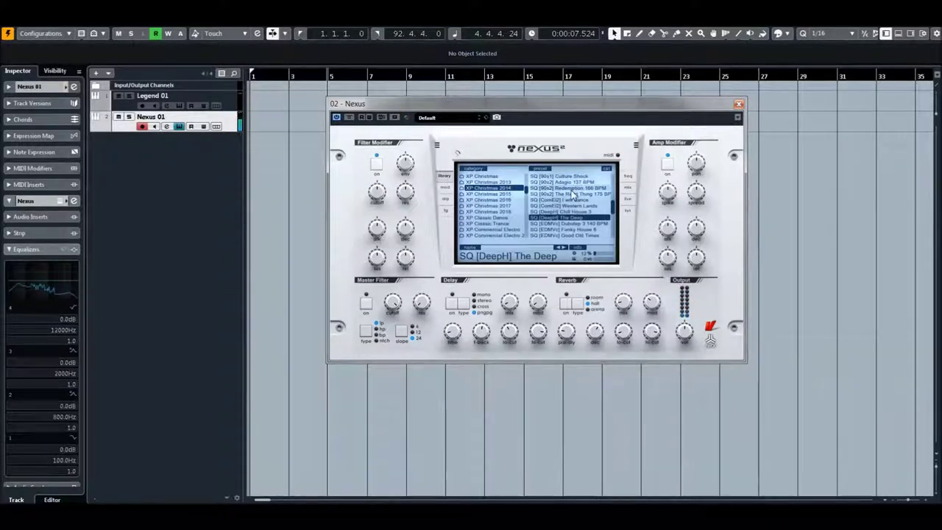
right_click(567, 217)
left_click(594, 258)
Step: Load the sequence preset SQ [EDMVc] Dubstep 3 140 BPM and add it to the SLG favorites
scroll(565, 203, "down", 1)
scroll(565, 202, "down", 2)
left_click(564, 189)
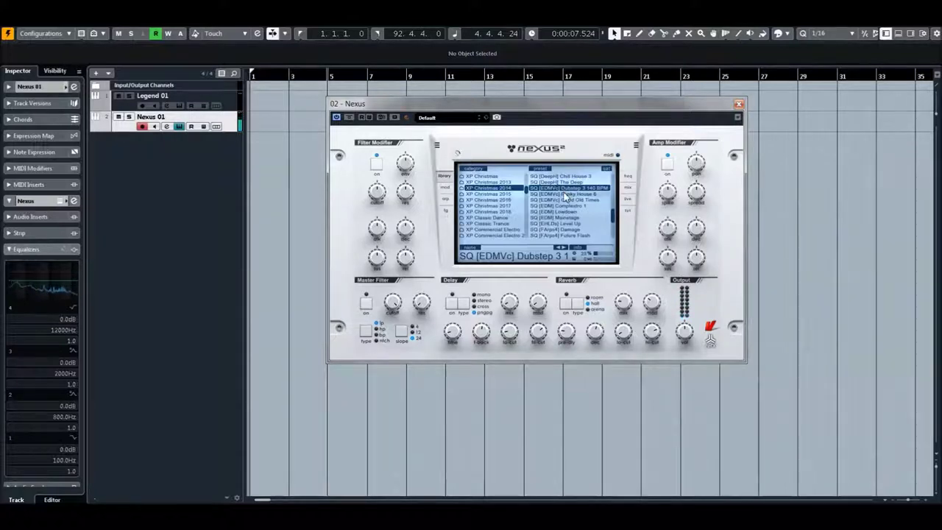
right_click(567, 196)
left_click(593, 229)
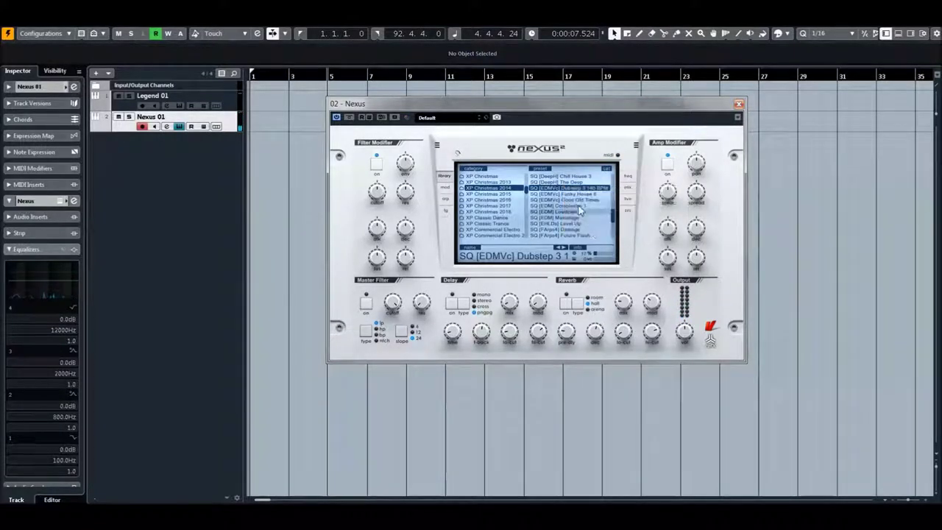
Step: Audition the preset SQ [EDMVc] Funky House 6, and load SQ [EDMVc] Good Old Times and add it to the SLG favorites
left_click(570, 194)
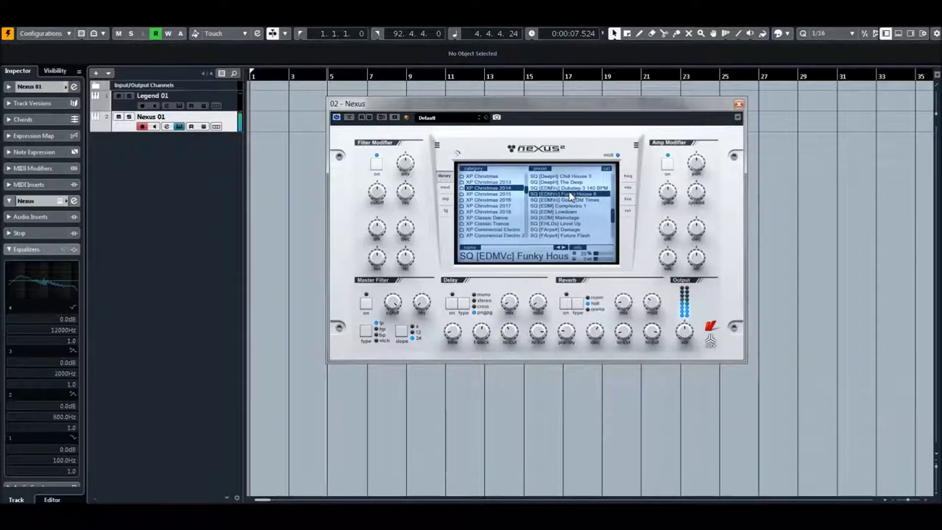
left_click(567, 199)
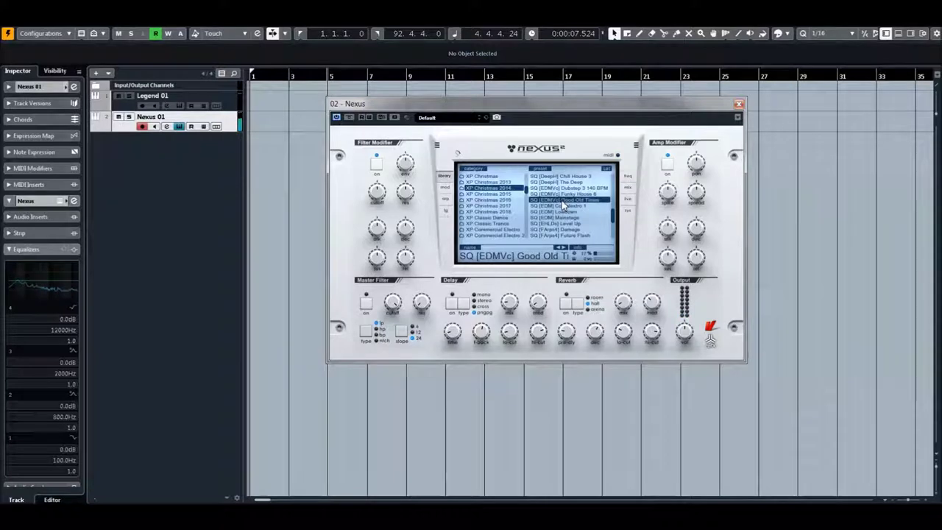
right_click(564, 205)
left_click(599, 240)
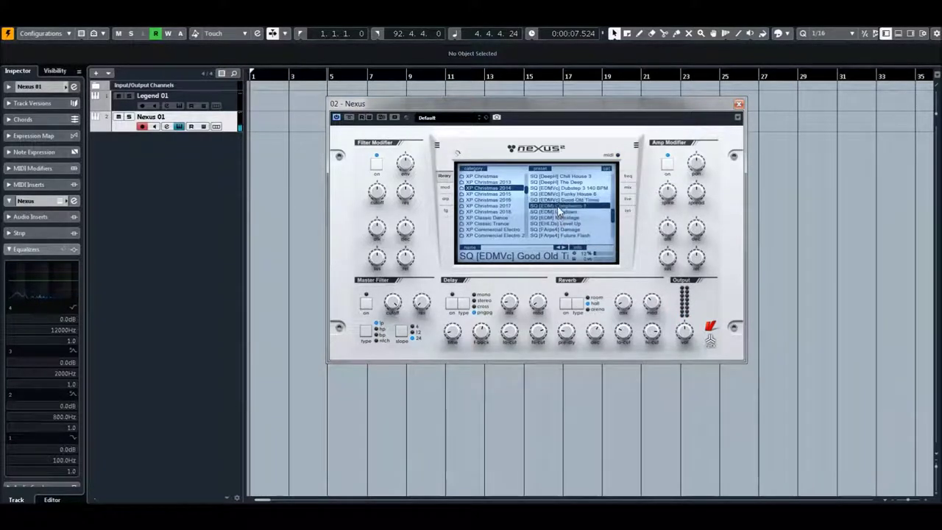
Step: Audition the presets SQ [EDM] Lowdown, SQ [EDM] Mainstage, SQ [EHLDs] Level Up and SQ [FArps4] Damage
left_click(551, 211)
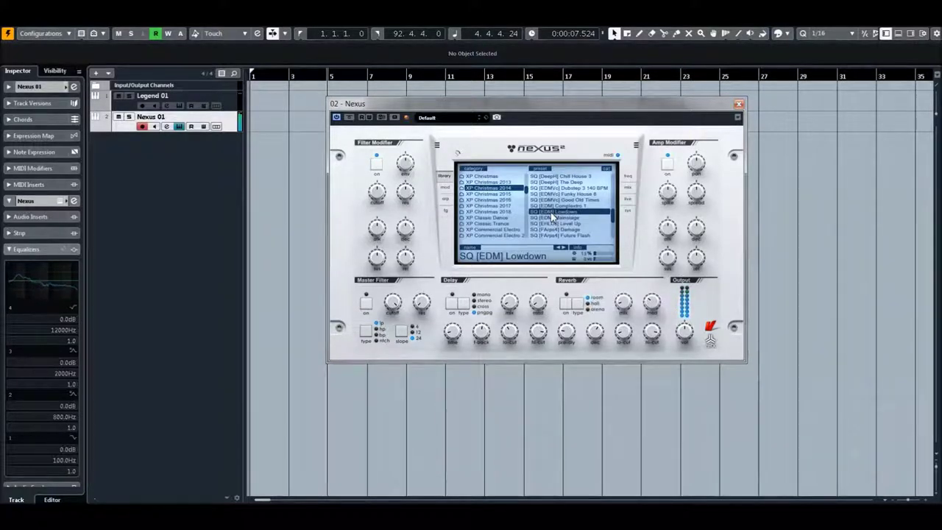
scroll(552, 218, "down", 2)
left_click(555, 189)
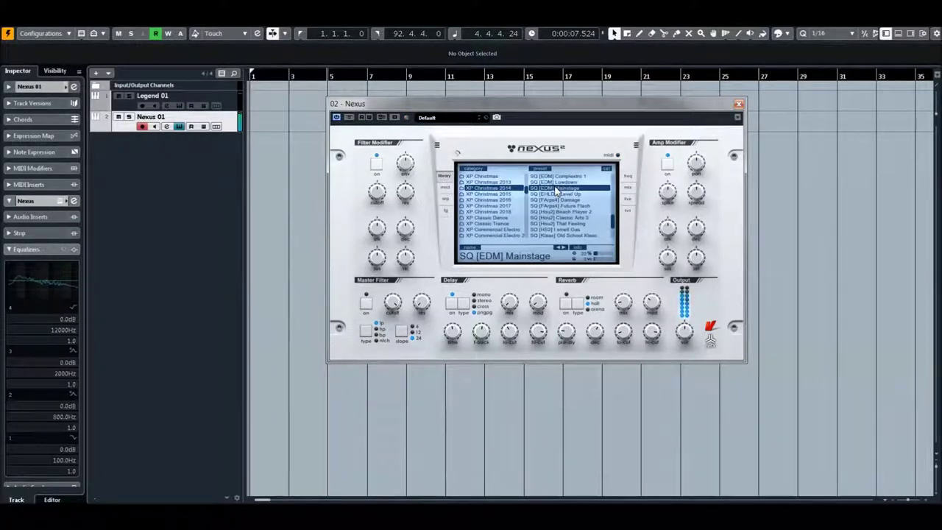
left_click(554, 193)
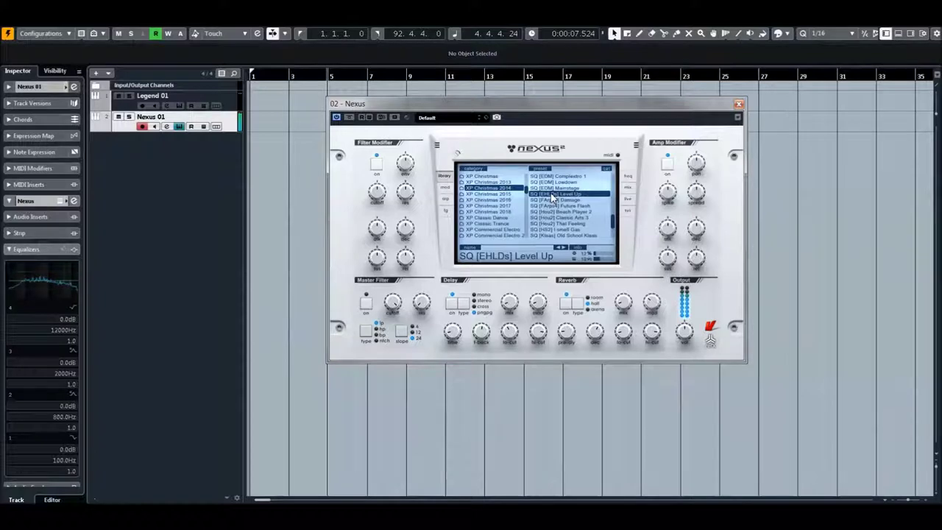
left_click(553, 200)
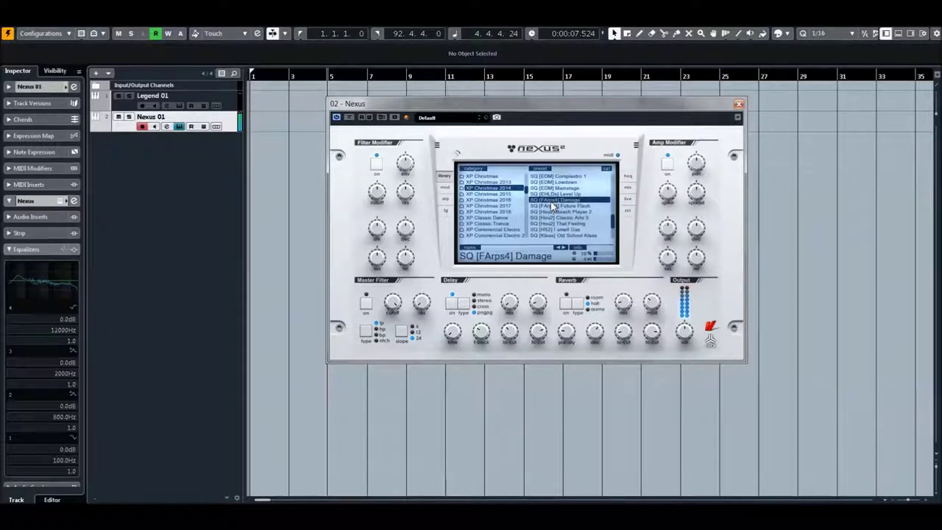
Step: Audition the presets SQ [FArps4] Future Flash, SQ [Hou2] Beach Player 2, Classic Arts 3 and That Feeling
left_click(568, 206)
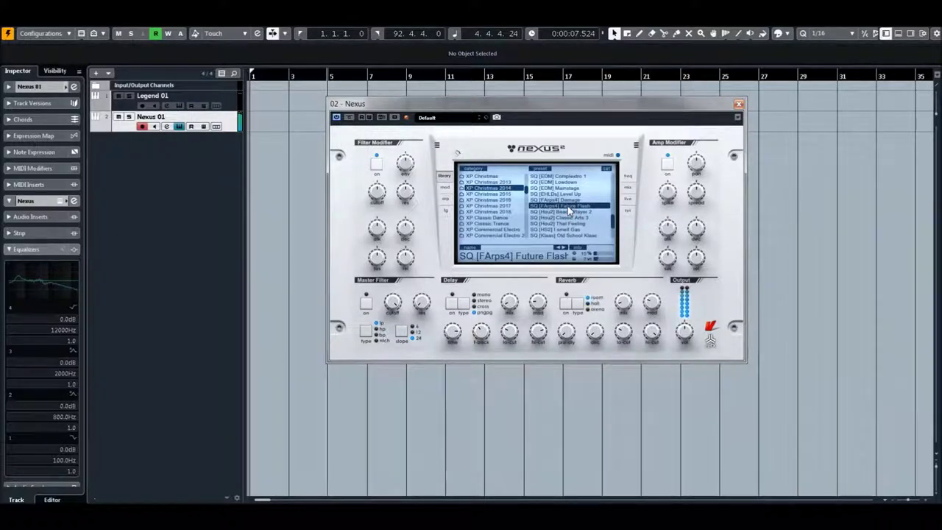
left_click(569, 212)
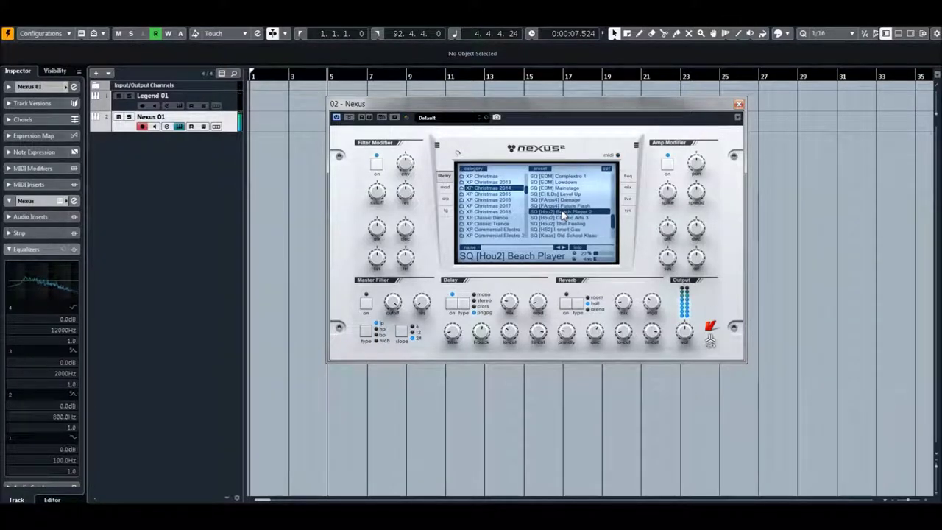
scroll(561, 213, "down", 1)
left_click(561, 195)
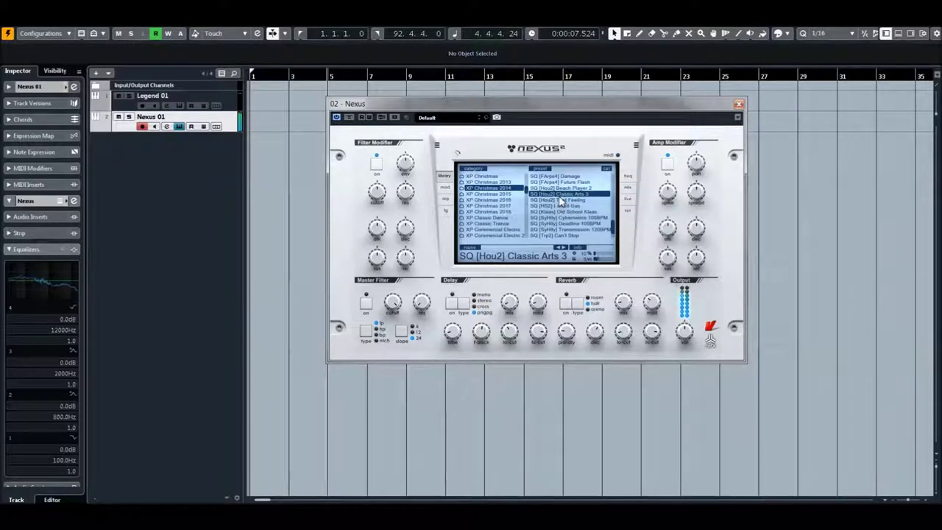
left_click(561, 200)
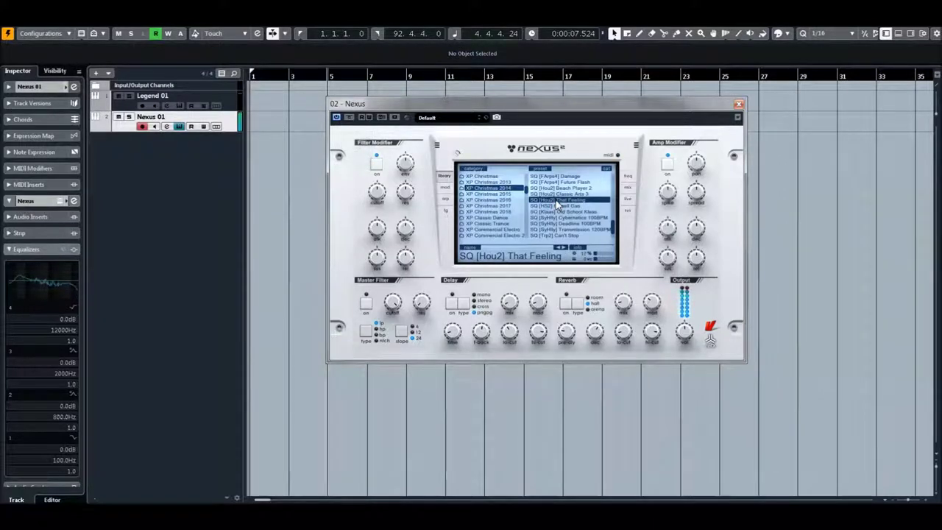
Step: Audition SQ [HS2] I smell Gas and SQ [SyHlly] Cybernetics 100BPM, trying out the filter modifier on Cybernetics
scroll(559, 205, "down", 2)
left_click(561, 188)
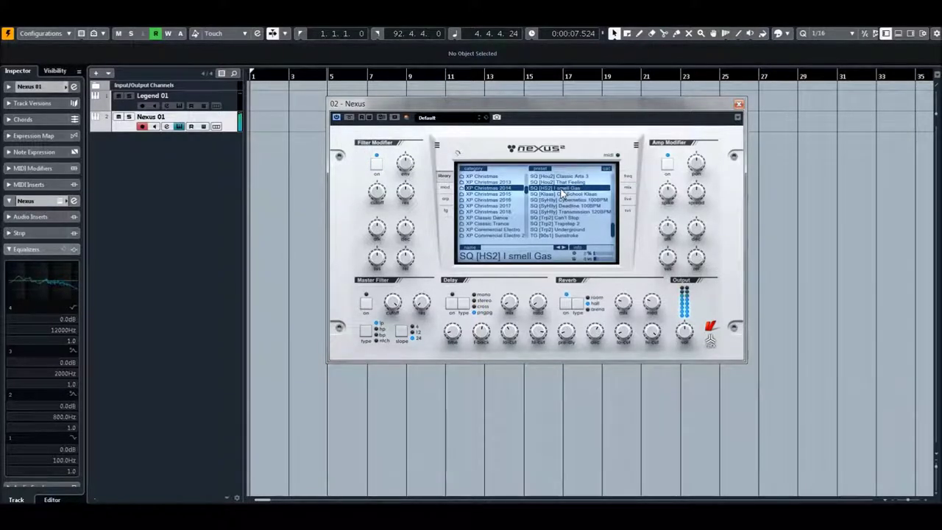
left_click(568, 199)
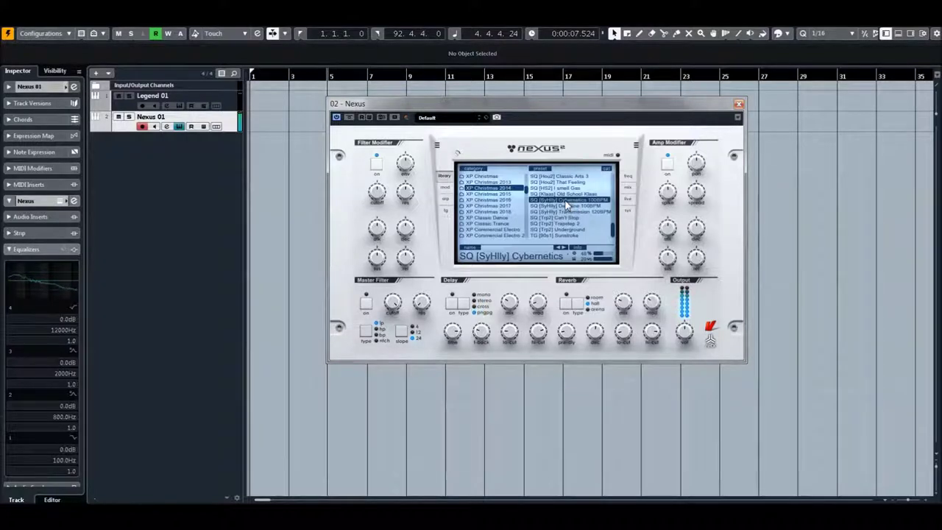
mouse_move(382, 156)
left_mouse_down()
mouse_move(395, 217)
mouse_move(390, 167)
left_mouse_up()
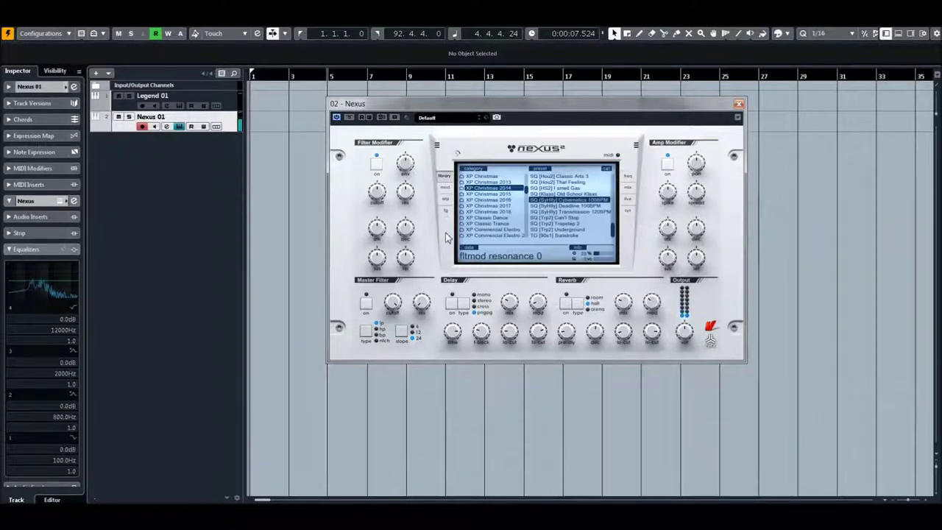
Step: Audition SQ [Trp2] Can't Stop, SQ [Trp2] Underground and TG [90s1] Sunstroke, and switch to the closing thank-you note in Notepad
left_click(555, 218)
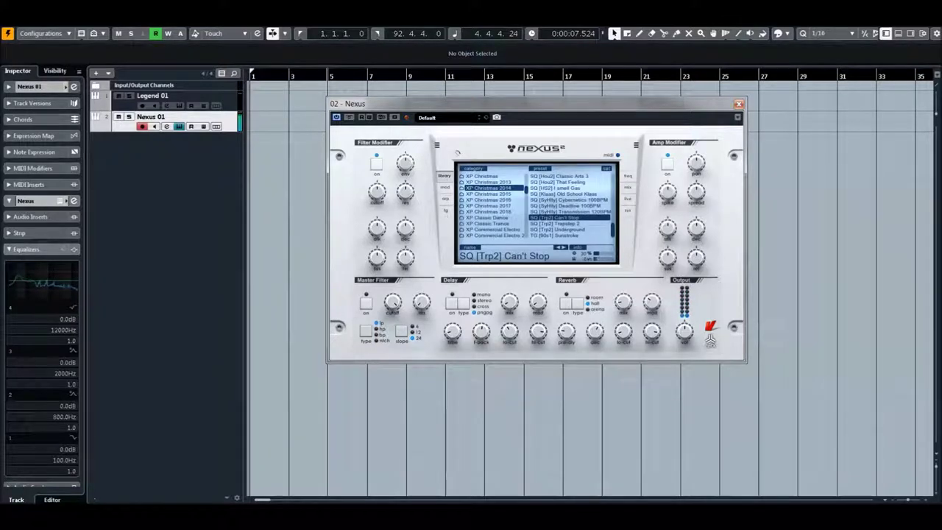
left_click(571, 230)
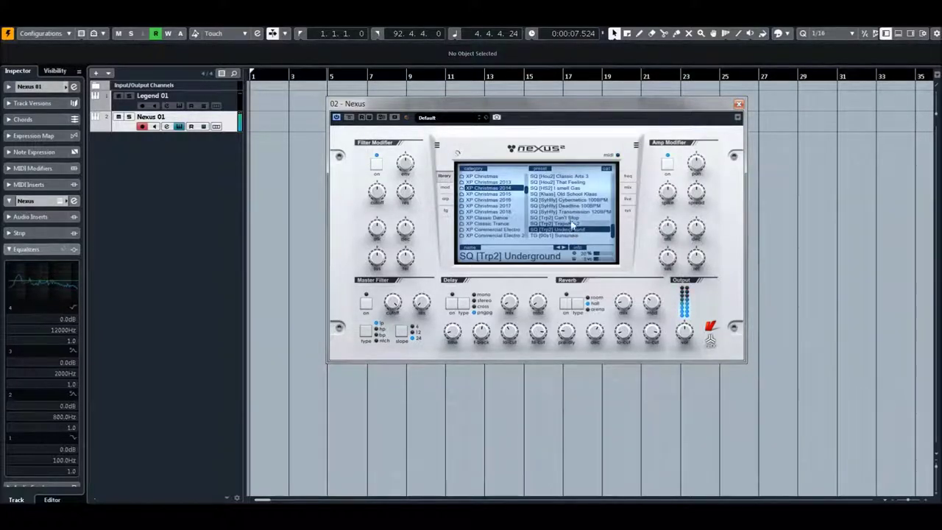
left_click(563, 235)
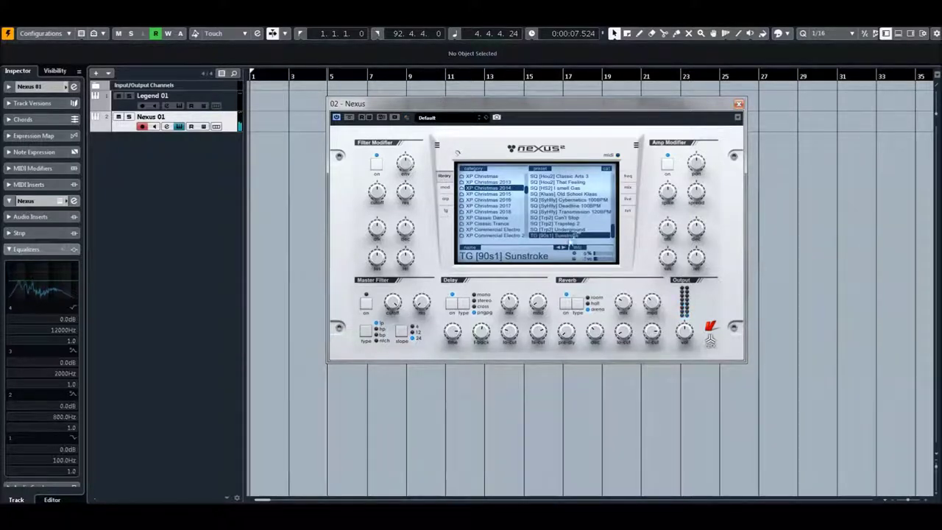
key("alt+Tab")
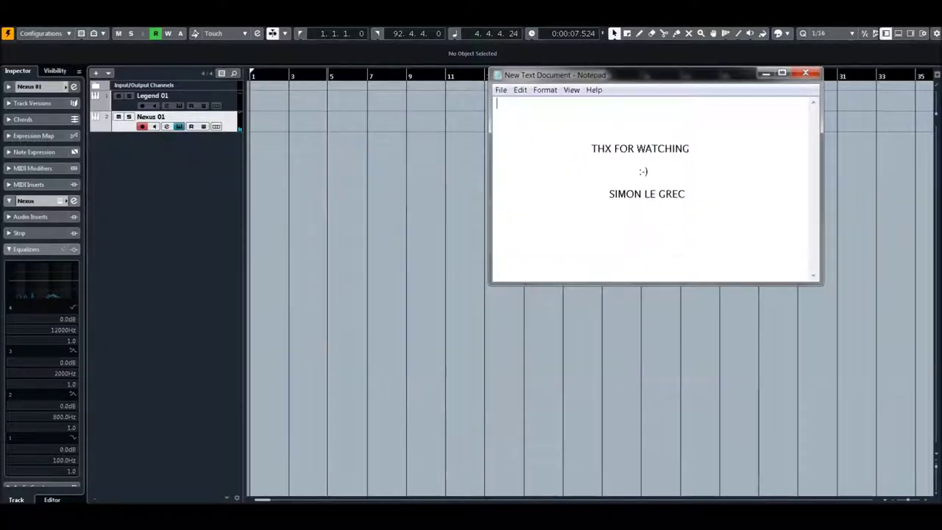